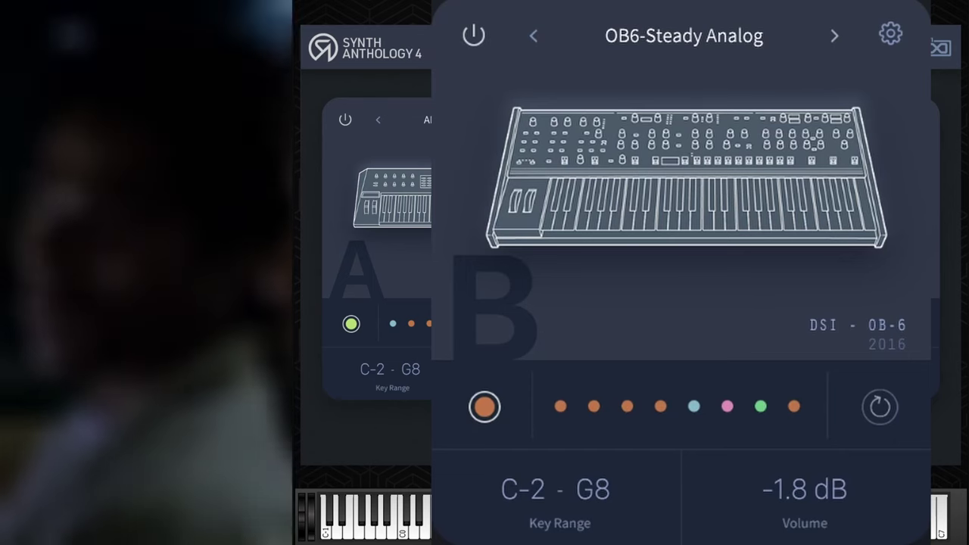
Step: Open layer A's edit page for ANX-Edith Synth, showing amplitude, Xpander filter and LFO A settings
{"action": "left_click", "coordinate": [757, 48]}
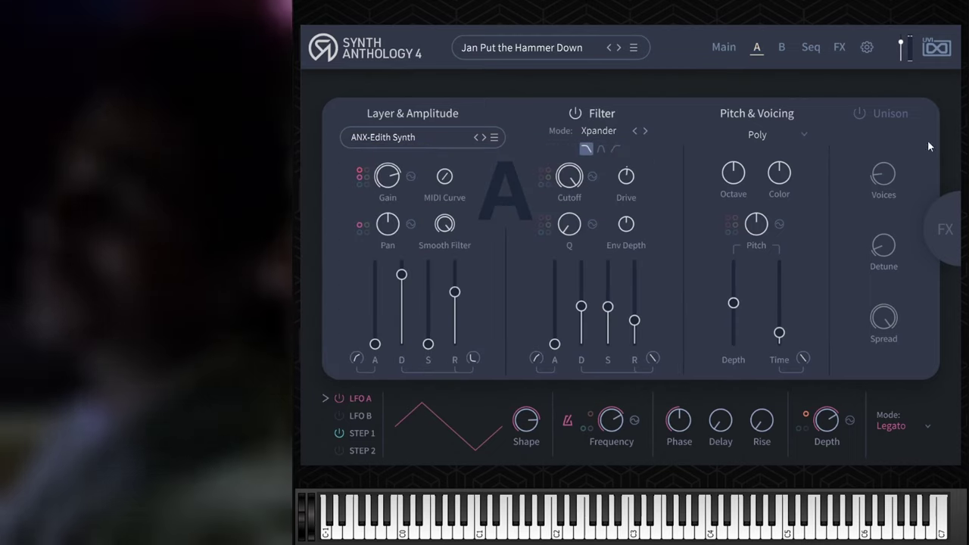
Step: Check the effects on layer A and layer B, then the shared send and bus effects
{"action": "left_click", "coordinate": [952, 236]}
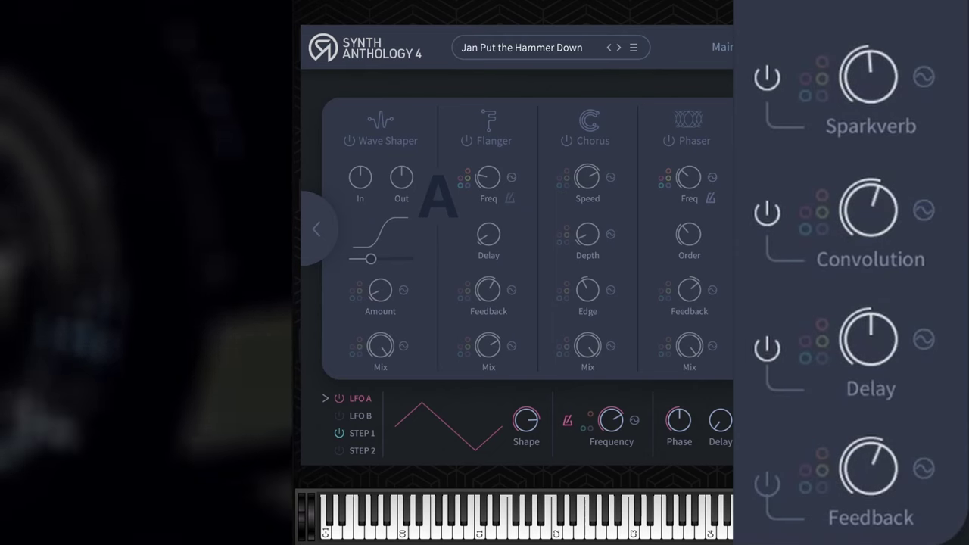
{"action": "left_click", "coordinate": [782, 48]}
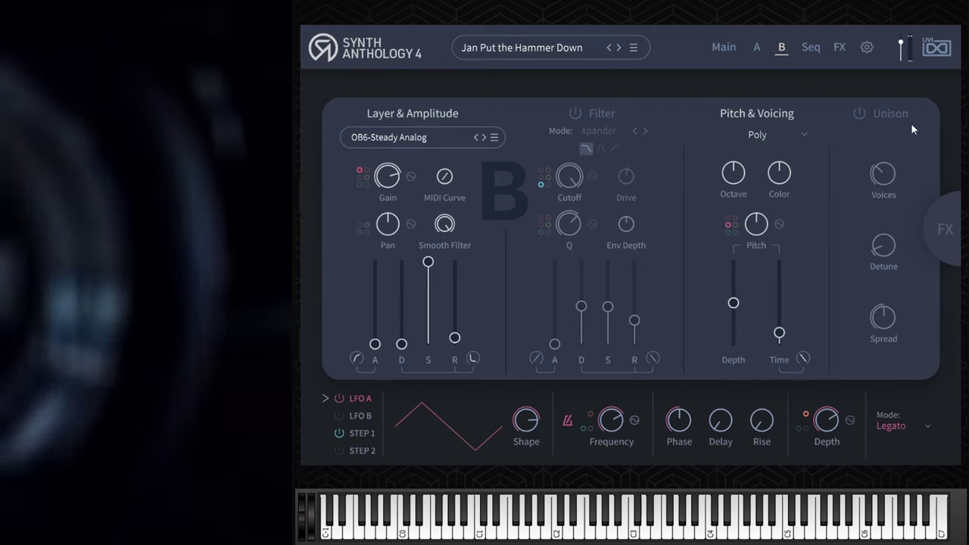
{"action": "left_click", "coordinate": [955, 226]}
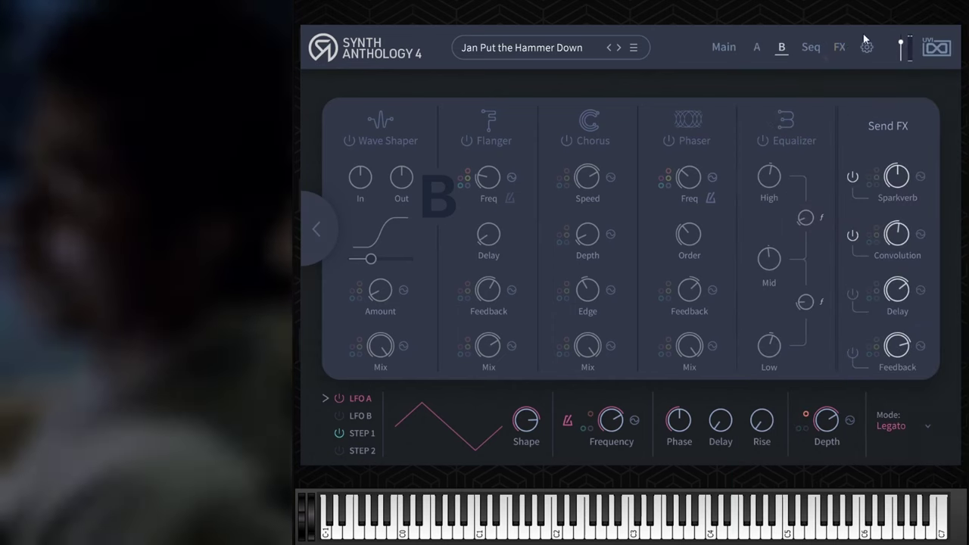
{"action": "left_click", "coordinate": [841, 48]}
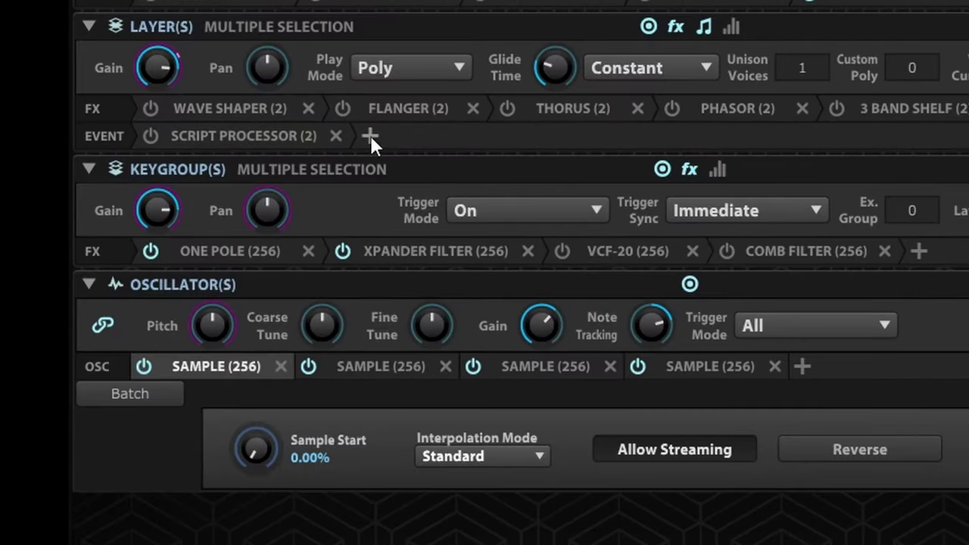
Step: Add the Ostinato Arp sequencing script to the Layer event row and switch it on
{"action": "left_click", "coordinate": [370, 136]}
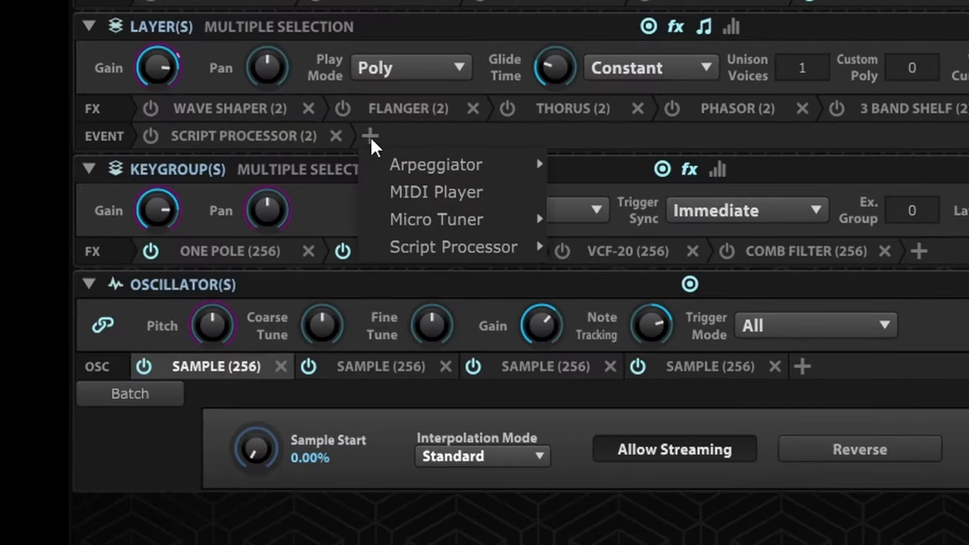
{"action": "mouse_move", "coordinate": [437, 171]}
{"action": "mouse_move", "coordinate": [500, 247]}
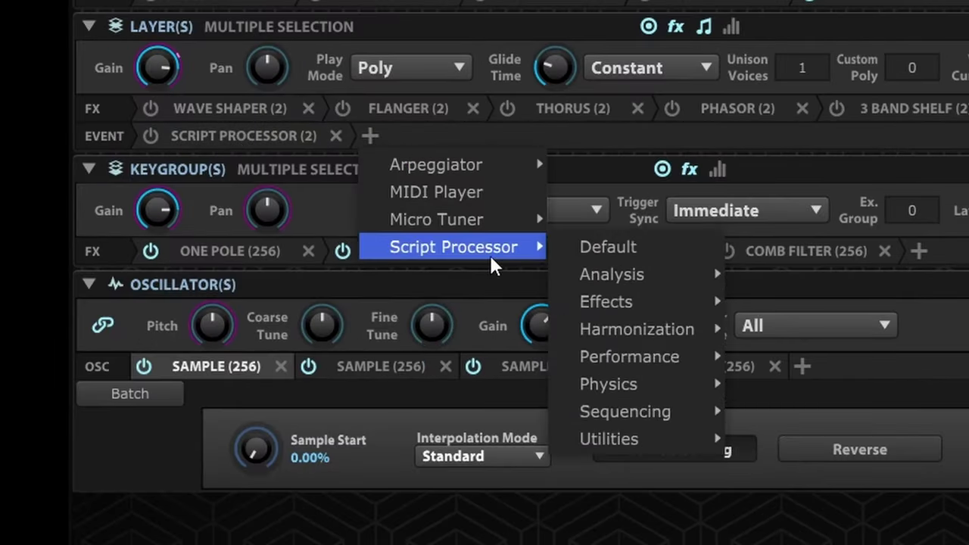
{"action": "mouse_move", "coordinate": [647, 306]}
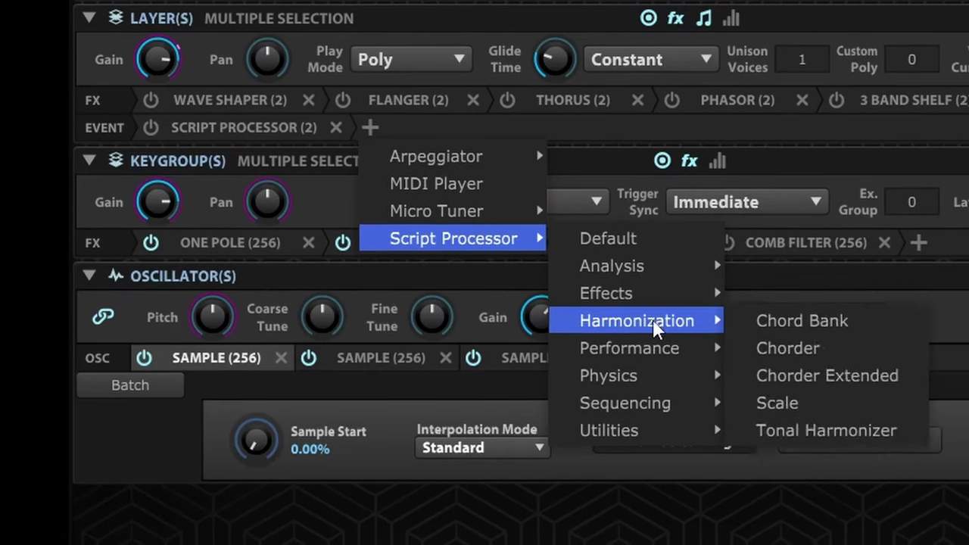
{"action": "mouse_move", "coordinate": [672, 403]}
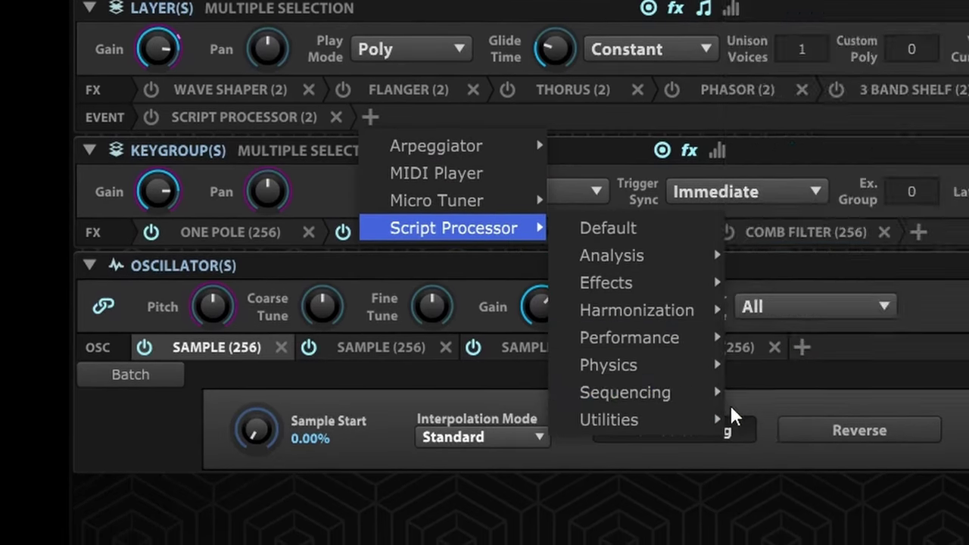
{"action": "left_click", "coordinate": [870, 148]}
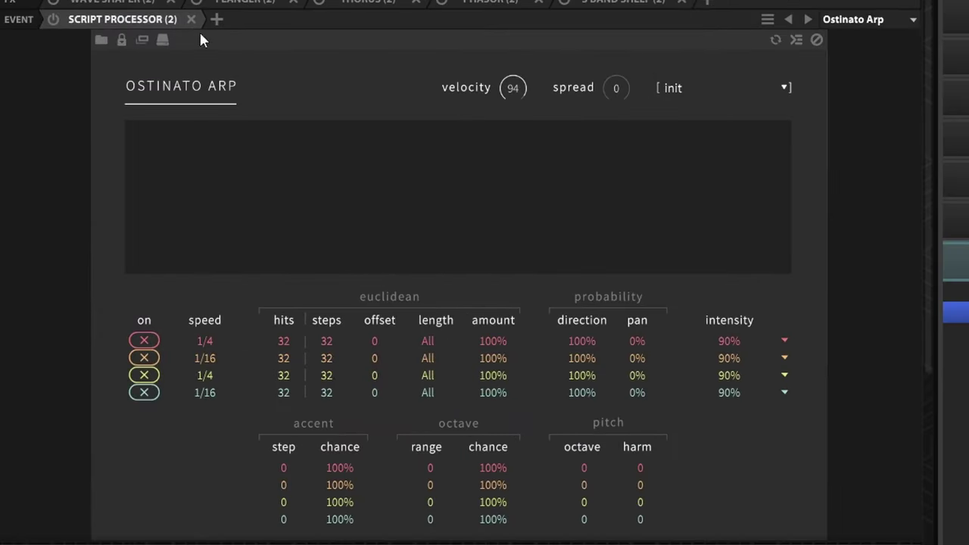
{"action": "left_click", "coordinate": [51, 19]}
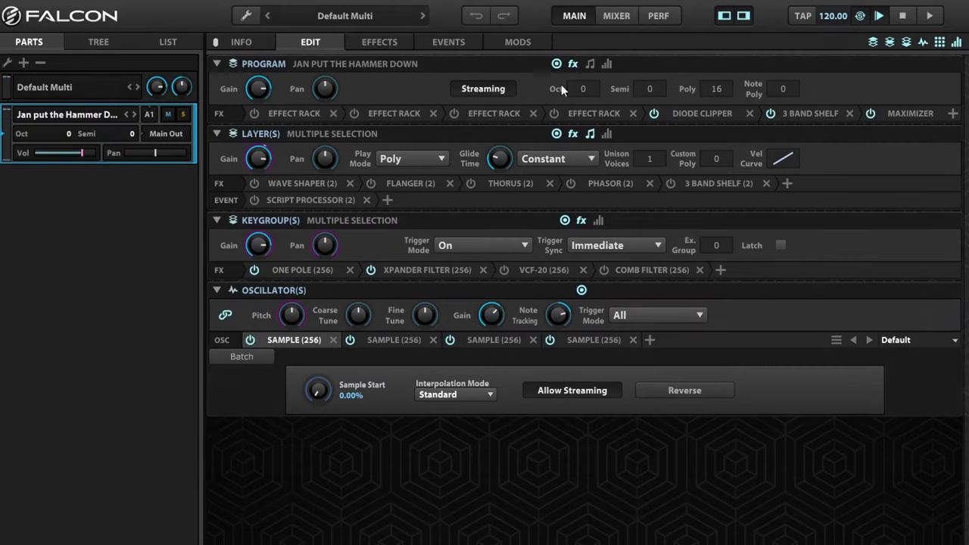
Step: Open the Ostinato Arp script editor with only layer B selected
{"action": "left_click", "coordinate": [169, 41]}
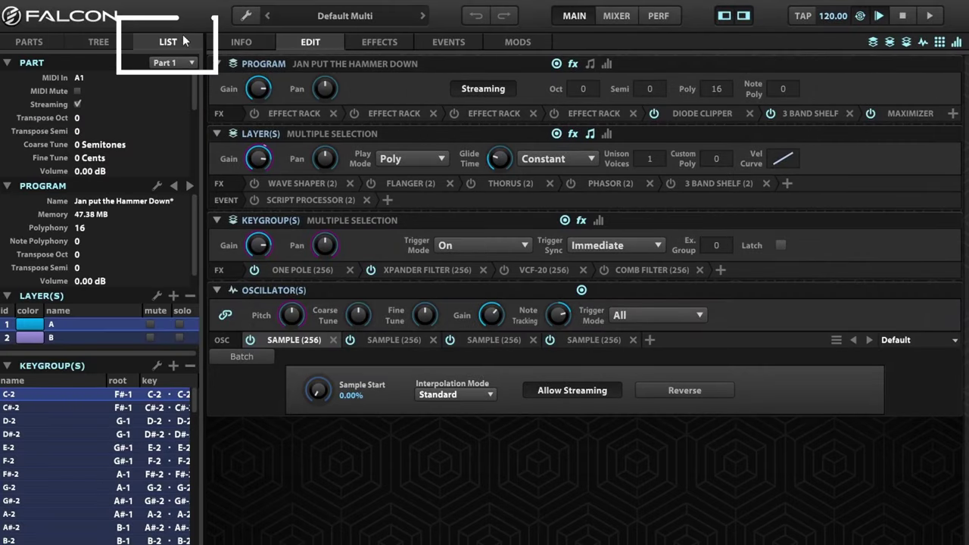
{"action": "left_click", "coordinate": [305, 201]}
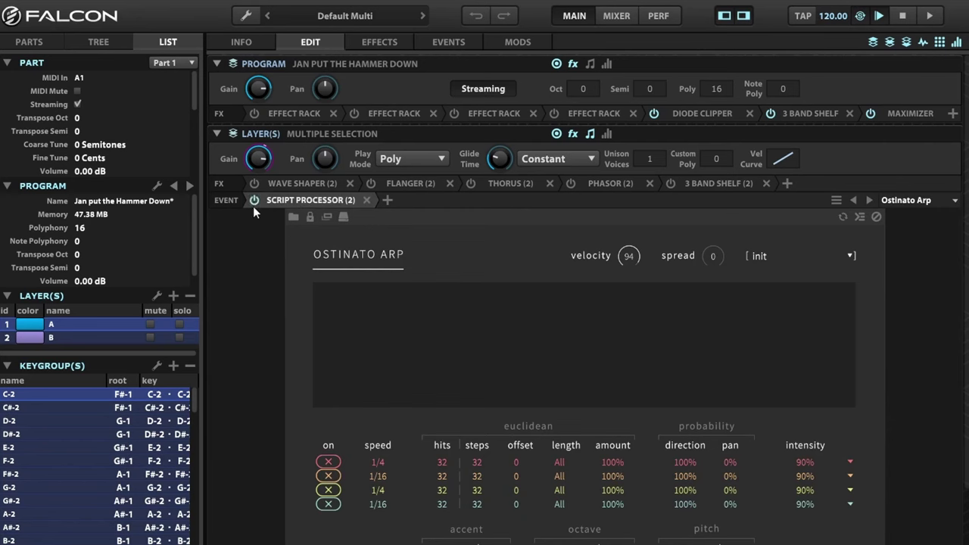
{"action": "left_click", "coordinate": [63, 336]}
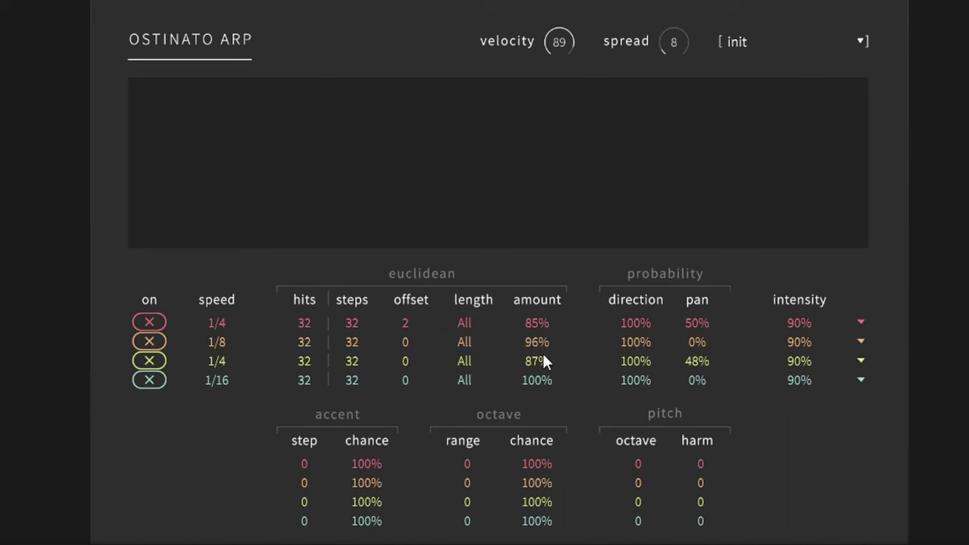
Step: Turn all arp lanes off, then re-enable the 1/16, 1/8 and first 1/4 lanes
{"action": "left_click", "coordinate": [162, 378]}
{"action": "left_click", "coordinate": [162, 362]}
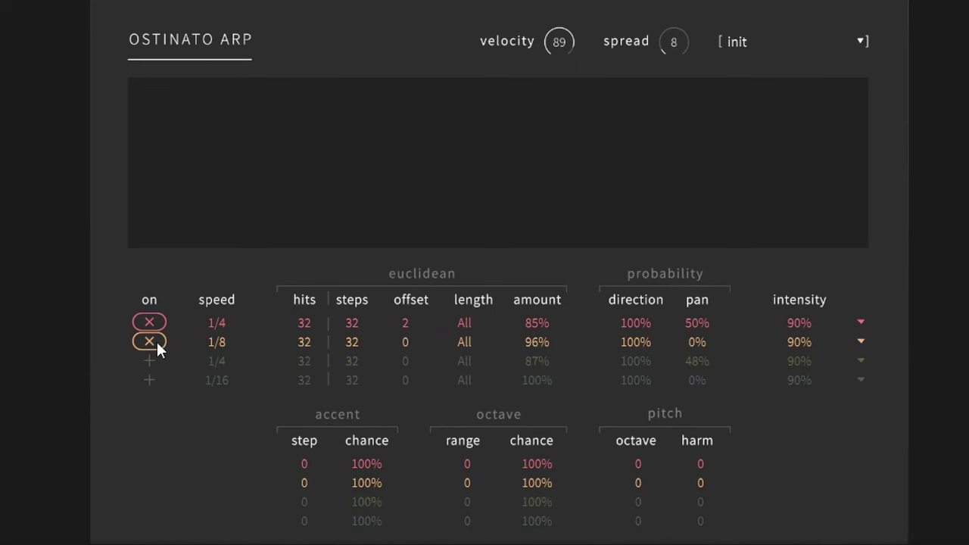
{"action": "left_click", "coordinate": [156, 341]}
{"action": "left_click", "coordinate": [153, 322]}
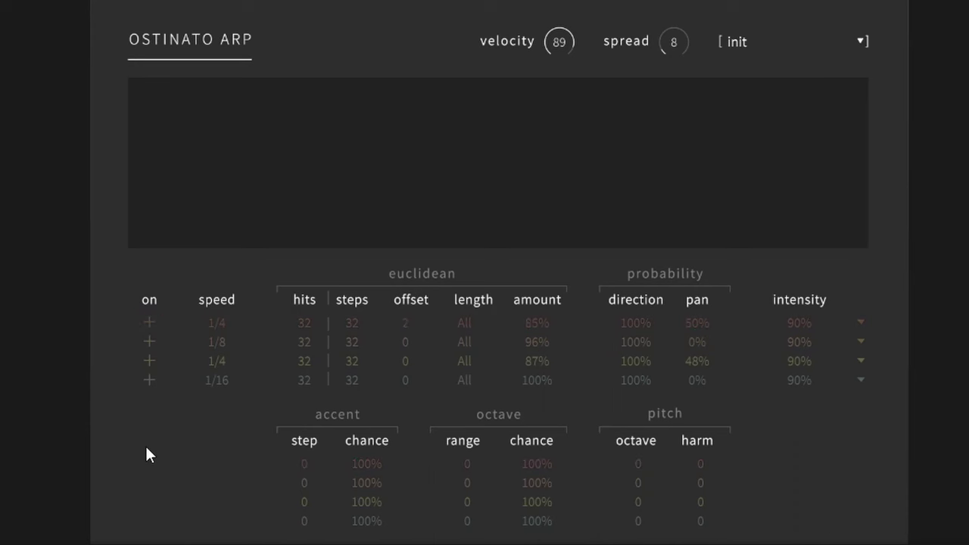
{"action": "left_click", "coordinate": [150, 379]}
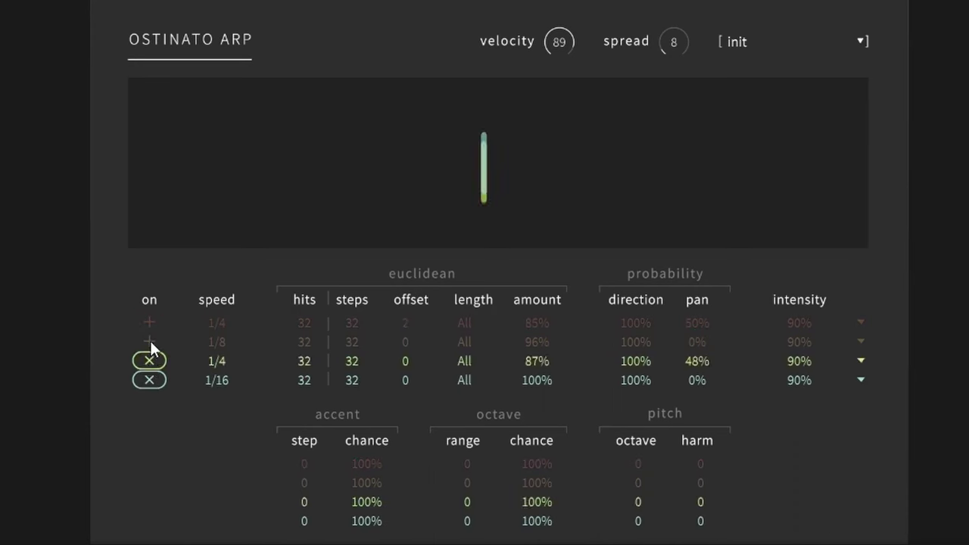
{"action": "left_click", "coordinate": [150, 341]}
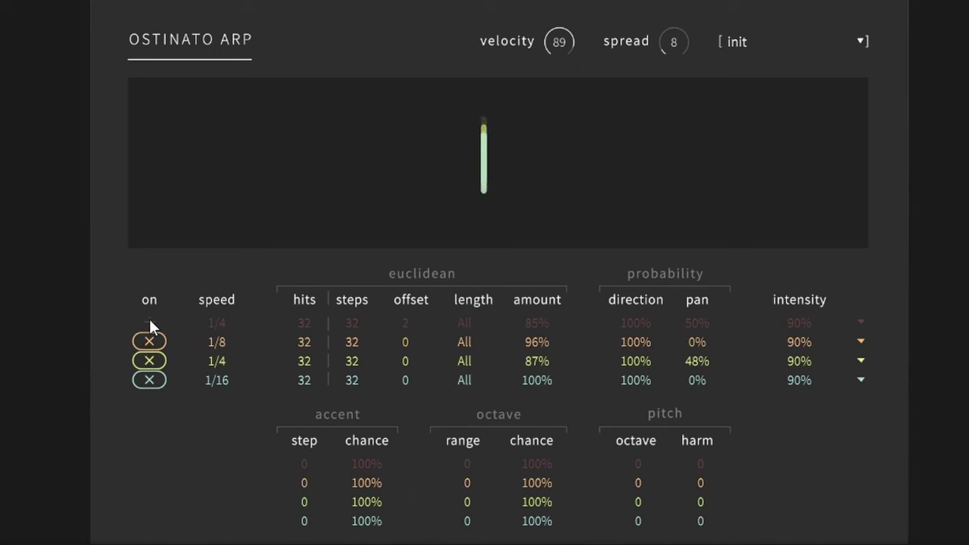
{"action": "left_click", "coordinate": [151, 322]}
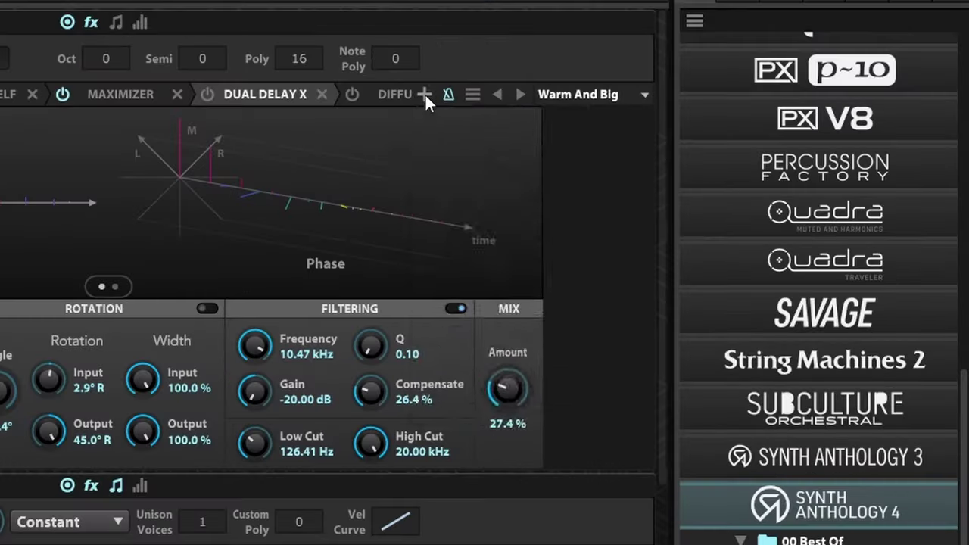
Step: Add Dual Delay X with the Warm And Big preset to the program effects
{"action": "left_click", "coordinate": [704, 99]}
{"action": "mouse_move", "coordinate": [778, 120]}
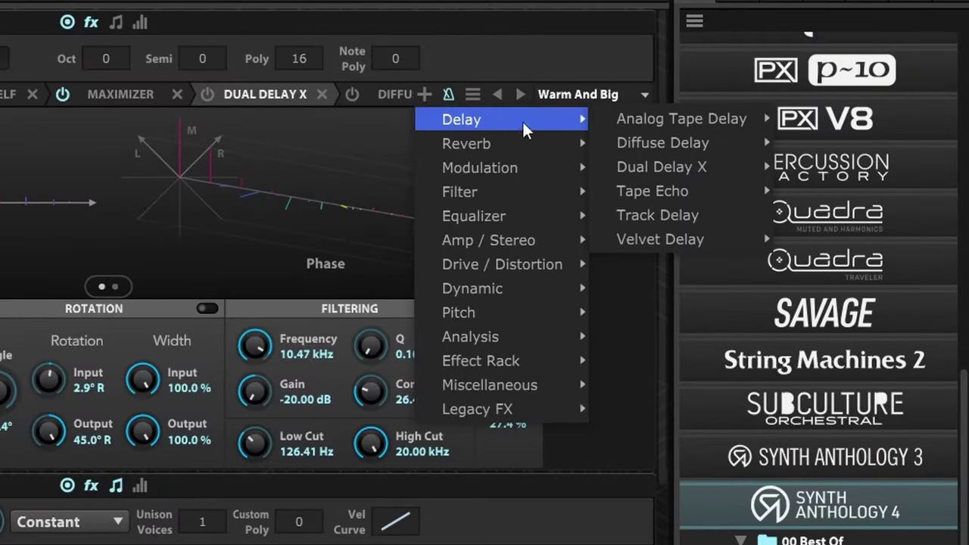
{"action": "mouse_move", "coordinate": [755, 166]}
{"action": "mouse_move", "coordinate": [867, 457]}
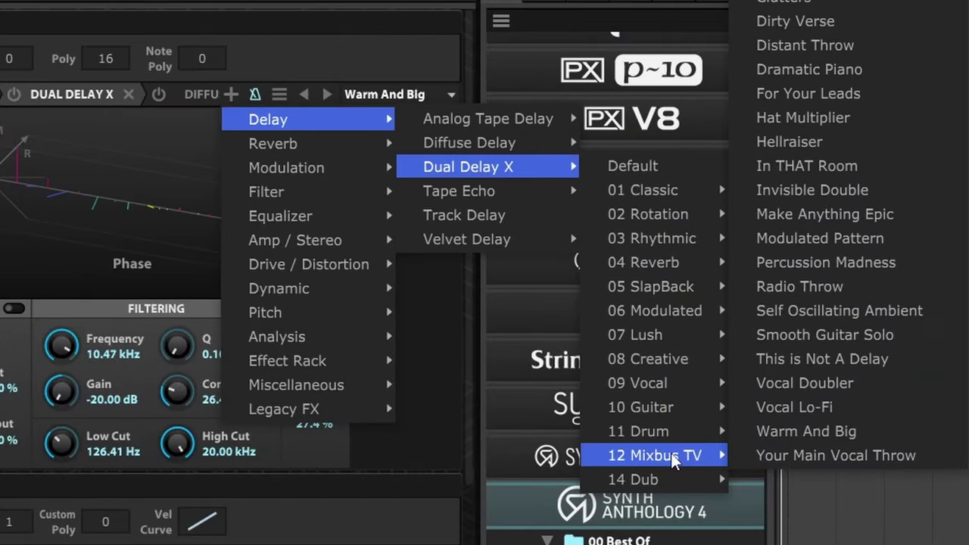
{"action": "left_click", "coordinate": [879, 431]}
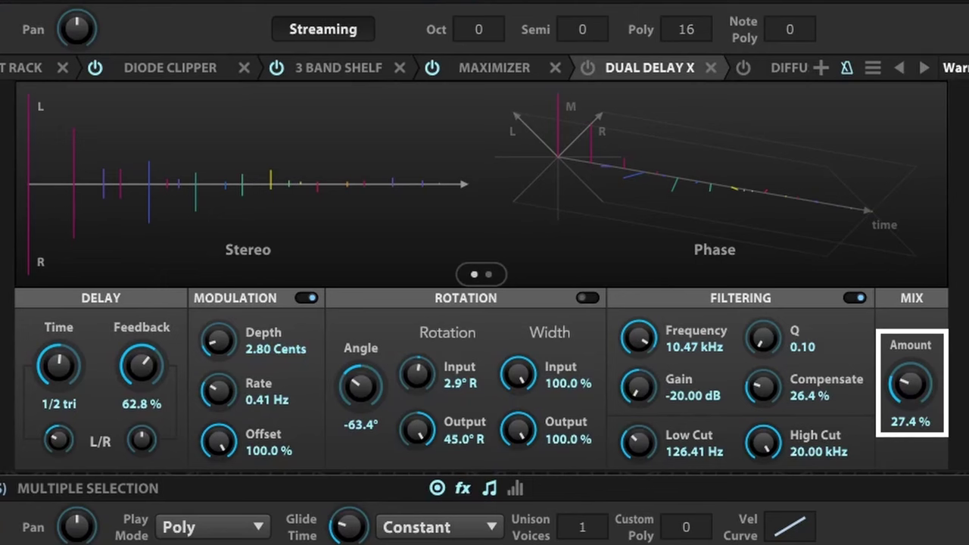
Step: Add a Diffuse Delay with the Ambient preset after it
{"action": "left_click", "coordinate": [821, 67]}
{"action": "mouse_move", "coordinate": [934, 102]}
{"action": "mouse_move", "coordinate": [968, 116]}
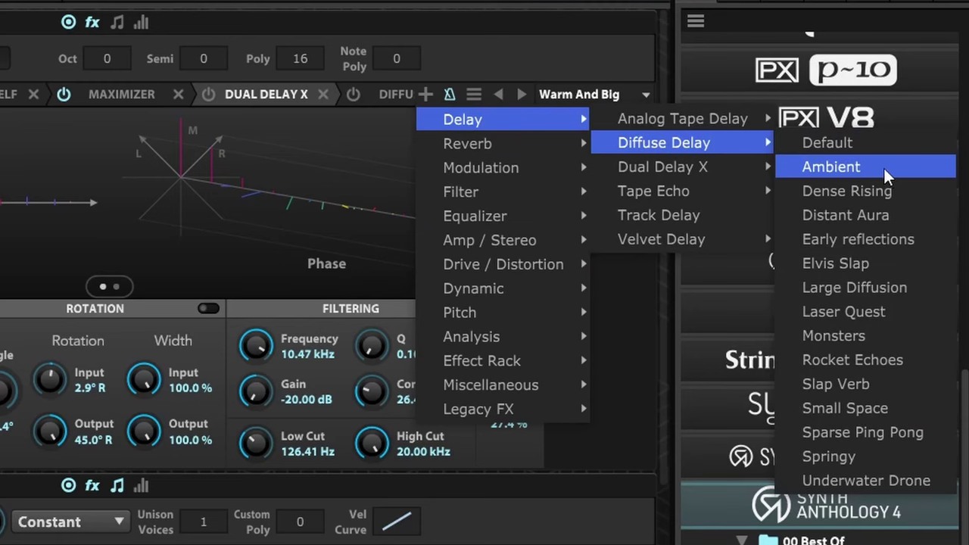
{"action": "left_click", "coordinate": [884, 166]}
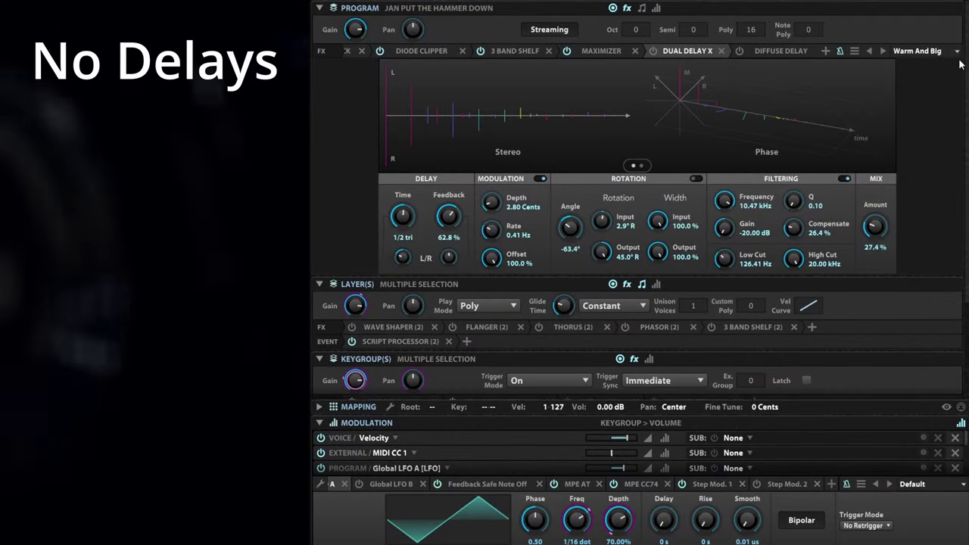
{"action": "left_click", "coordinate": [653, 51]}
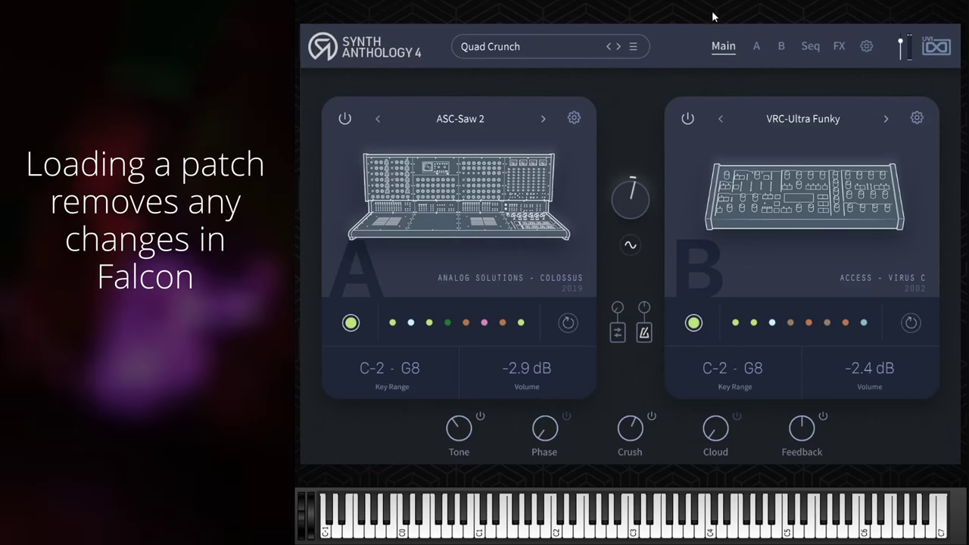
Step: Look over Quad Crunch's Save/Load Preset menu, then close it
{"action": "left_click", "coordinate": [633, 46]}
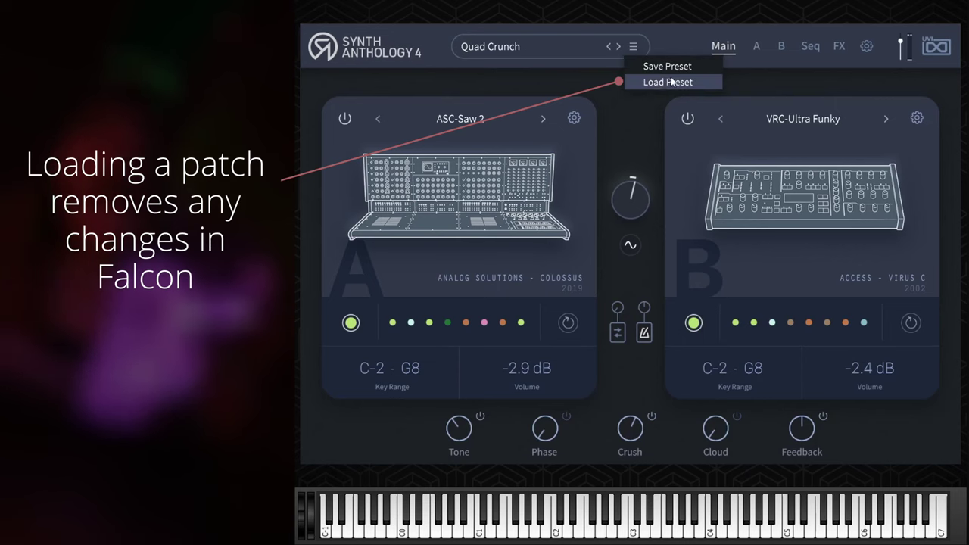
{"action": "left_click", "coordinate": [678, 24]}
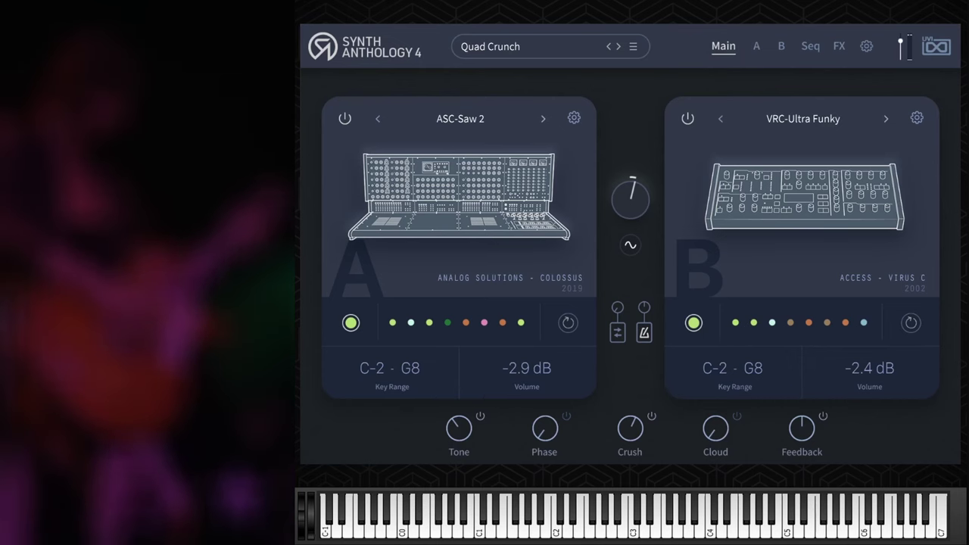
Step: Review layer A's settings, effects and step sequencer, then open layer B's edit page
{"action": "left_click", "coordinate": [757, 47]}
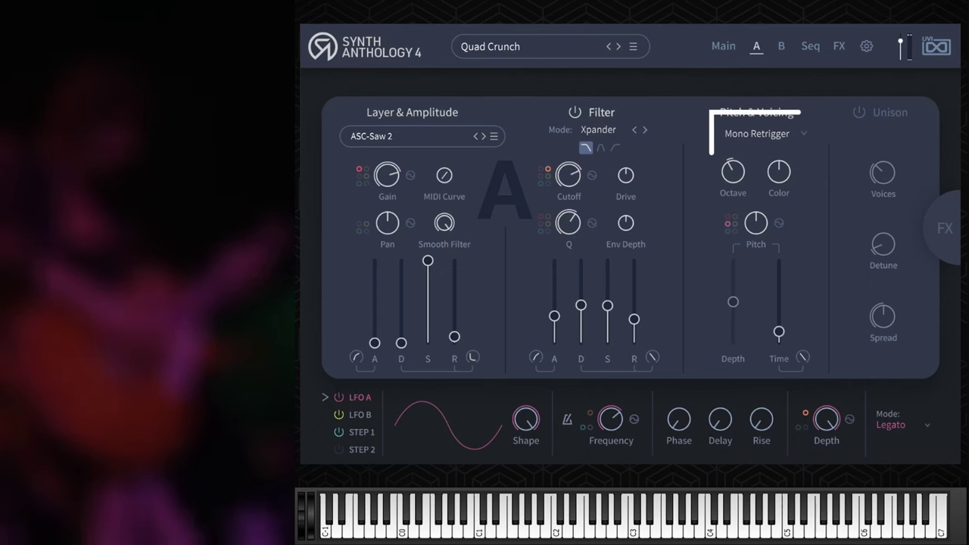
{"action": "left_click", "coordinate": [946, 228]}
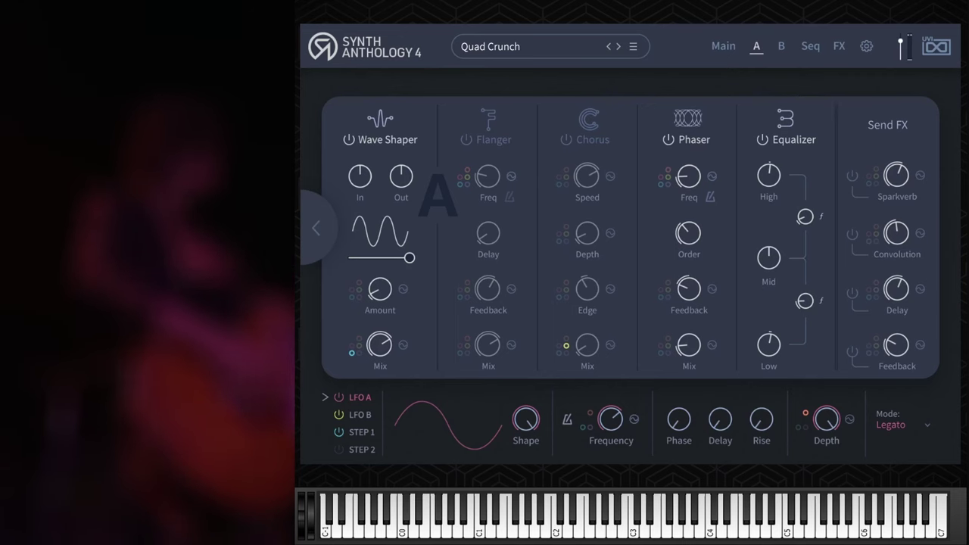
{"action": "left_click", "coordinate": [360, 432]}
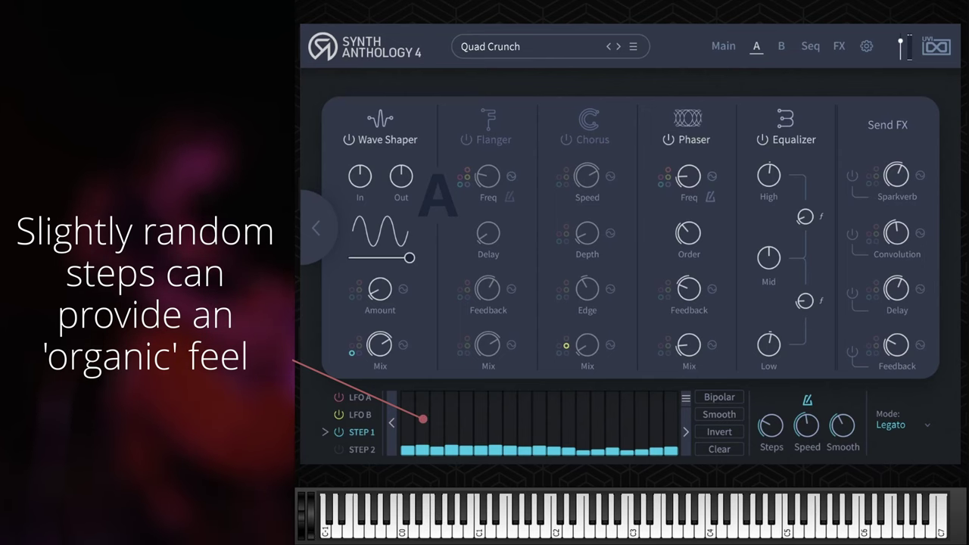
{"action": "left_click", "coordinate": [784, 46]}
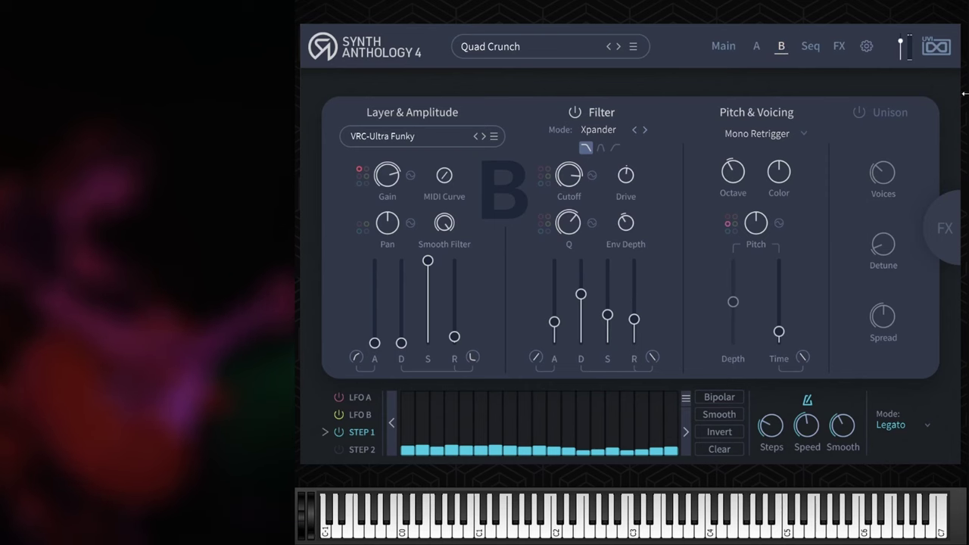
Step: Check layer B's effects and the send/bus effects, then return to the Main overview
{"action": "left_click", "coordinate": [946, 231]}
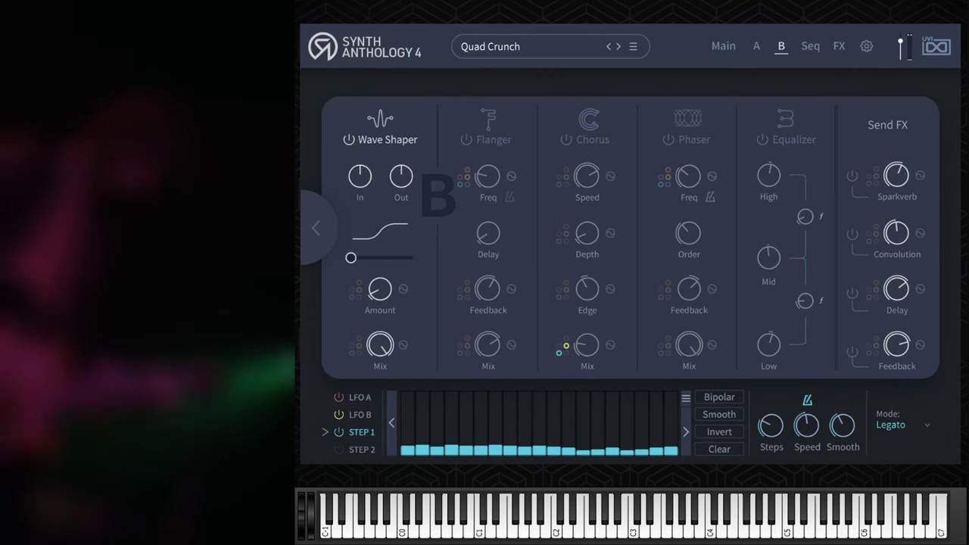
{"action": "left_click", "coordinate": [839, 46]}
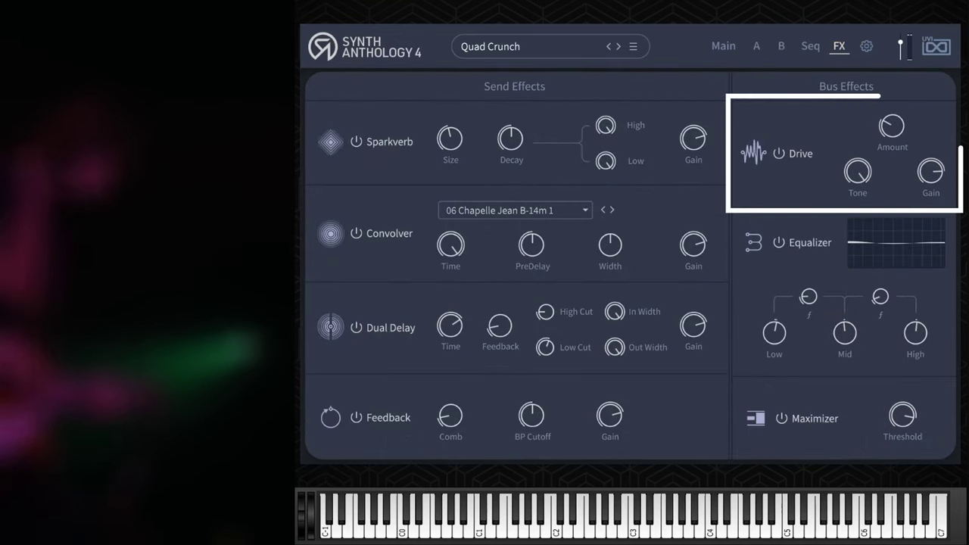
{"action": "left_click", "coordinate": [723, 49]}
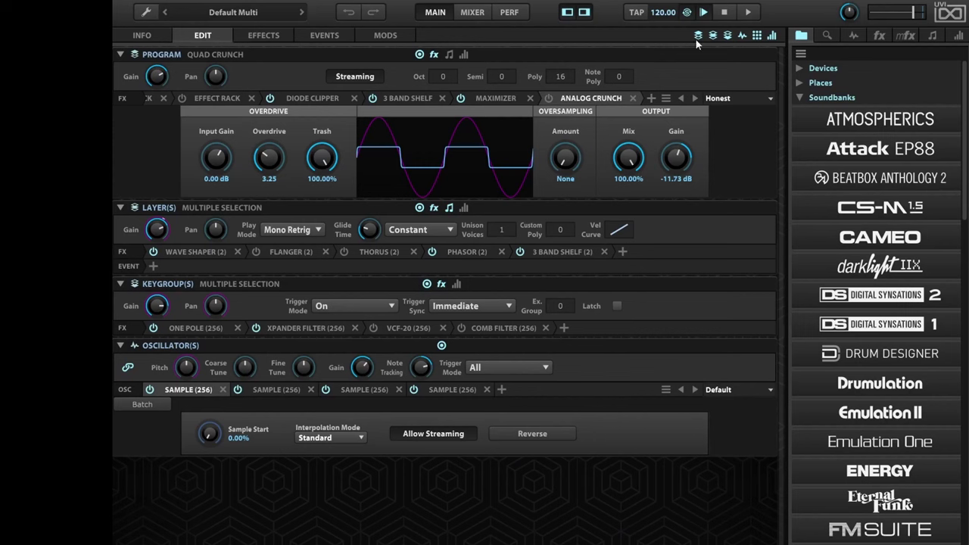
Step: Add Analog Crunch with the Honest preset from the Drive / Distortion effects
{"action": "left_click", "coordinate": [652, 99]}
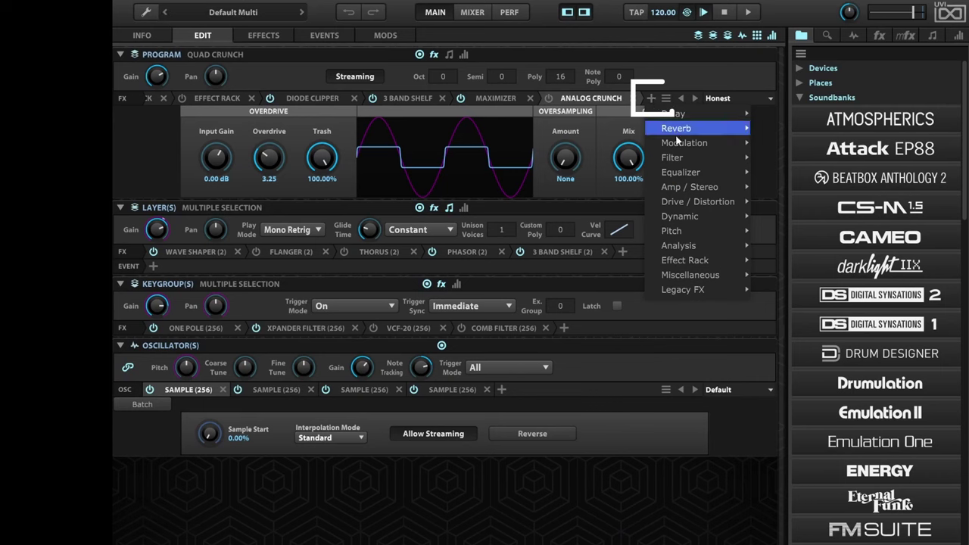
{"action": "mouse_move", "coordinate": [679, 203]}
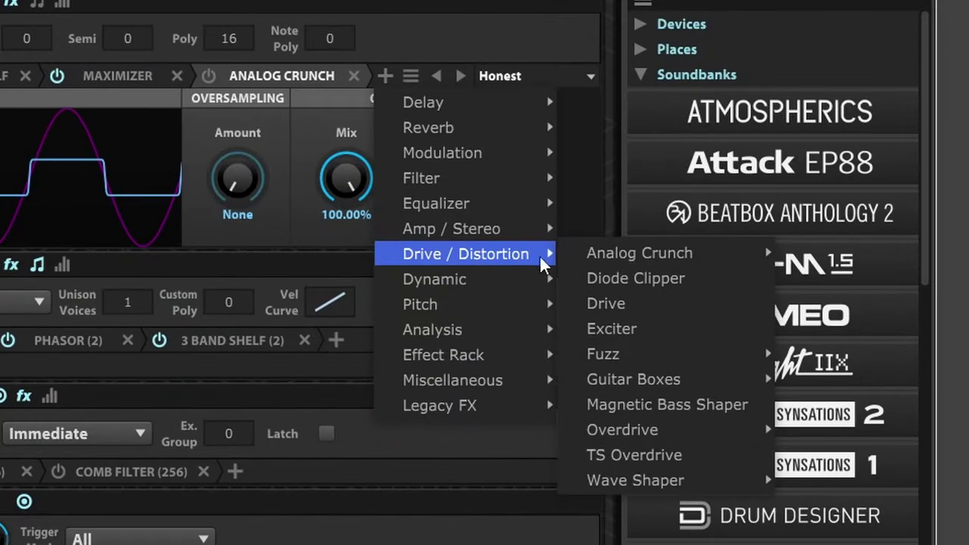
{"action": "mouse_move", "coordinate": [644, 261]}
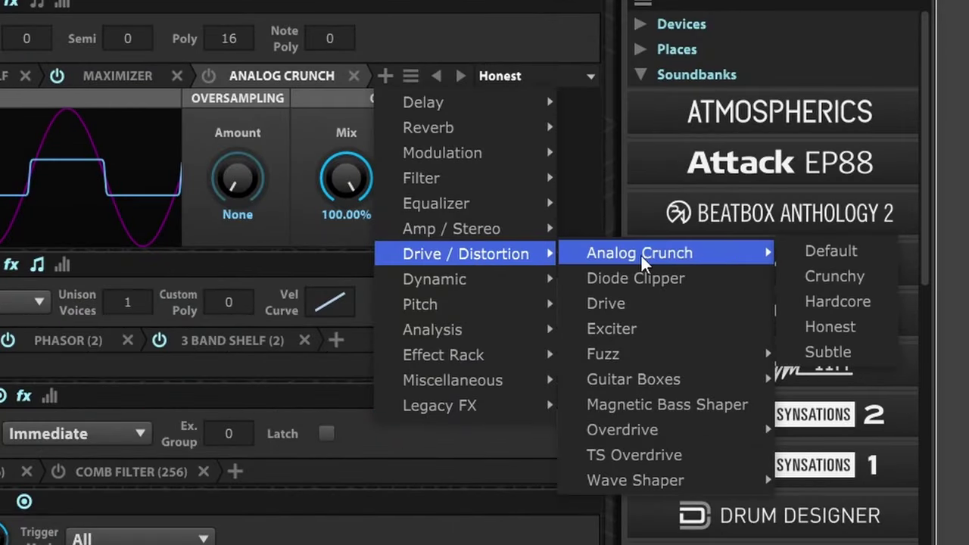
{"action": "left_click", "coordinate": [865, 329]}
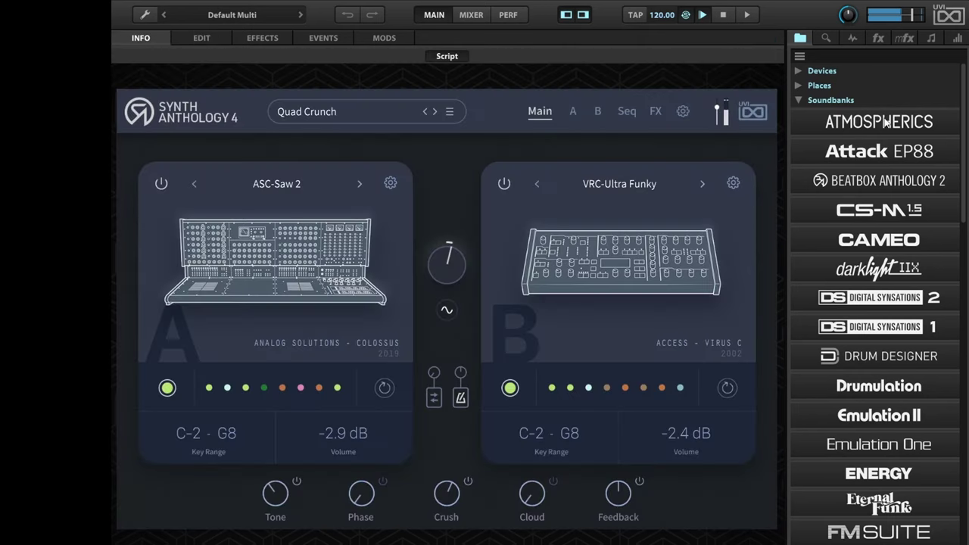
Step: Show layer A's effects in the Synth Anthology 4 interface
{"action": "left_click", "coordinate": [573, 114]}
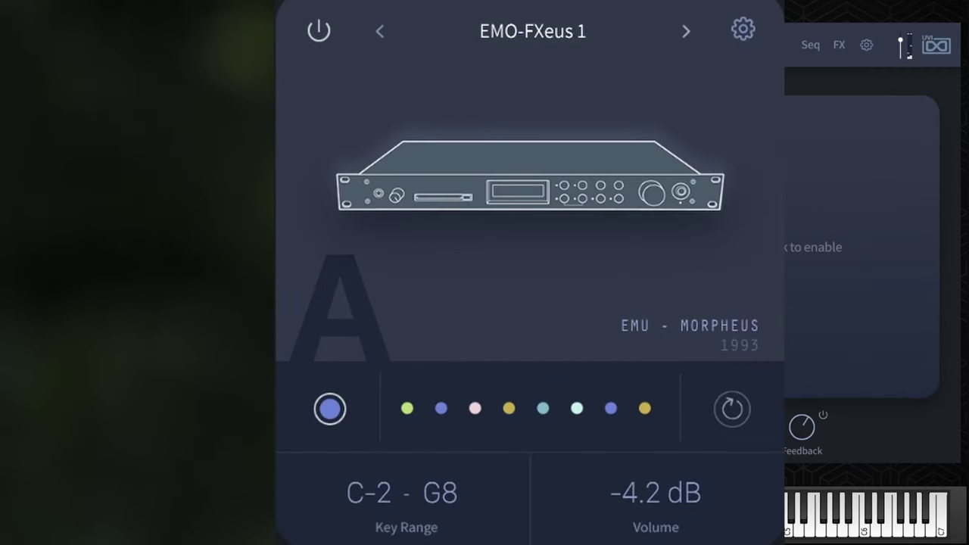
Step: Review layer A's cutoff modulation, STEP 1 sequence and effects, ending on the program chain's Maximizer
{"action": "left_click", "coordinate": [757, 45]}
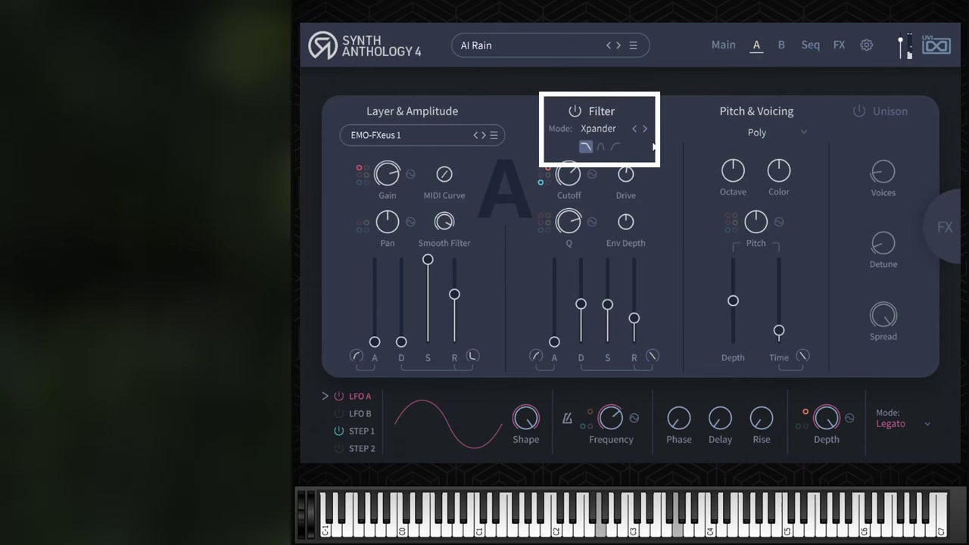
{"action": "left_click", "coordinate": [591, 173]}
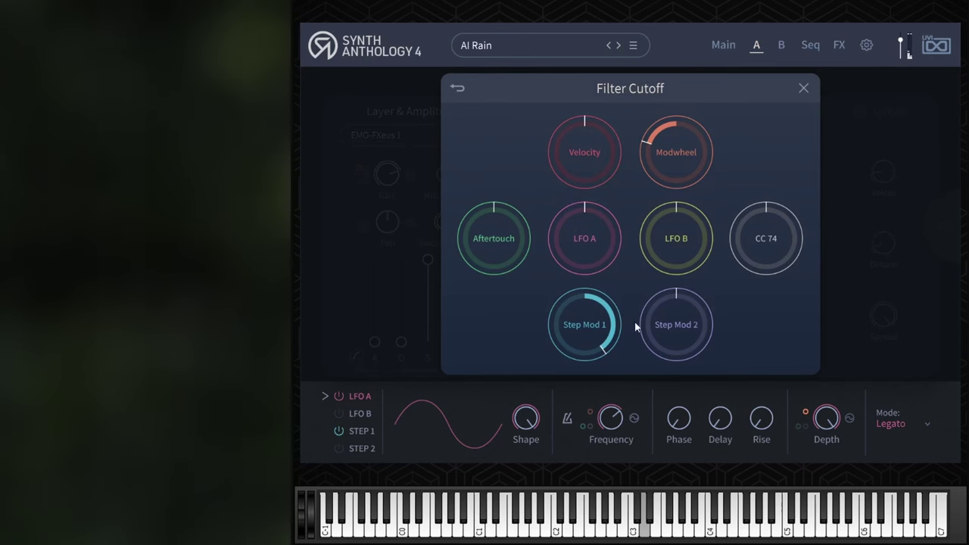
{"action": "mouse_move", "coordinate": [603, 341]}
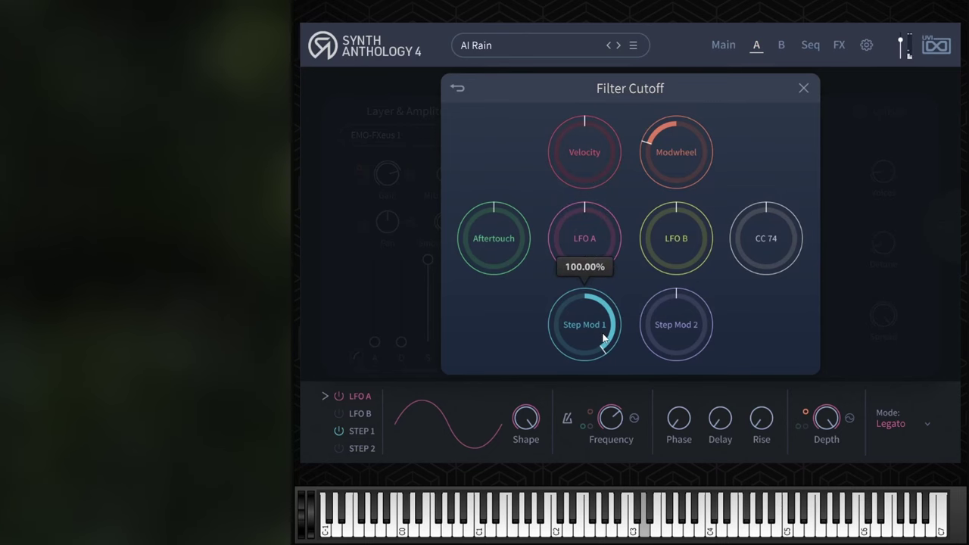
{"action": "left_click", "coordinate": [804, 89]}
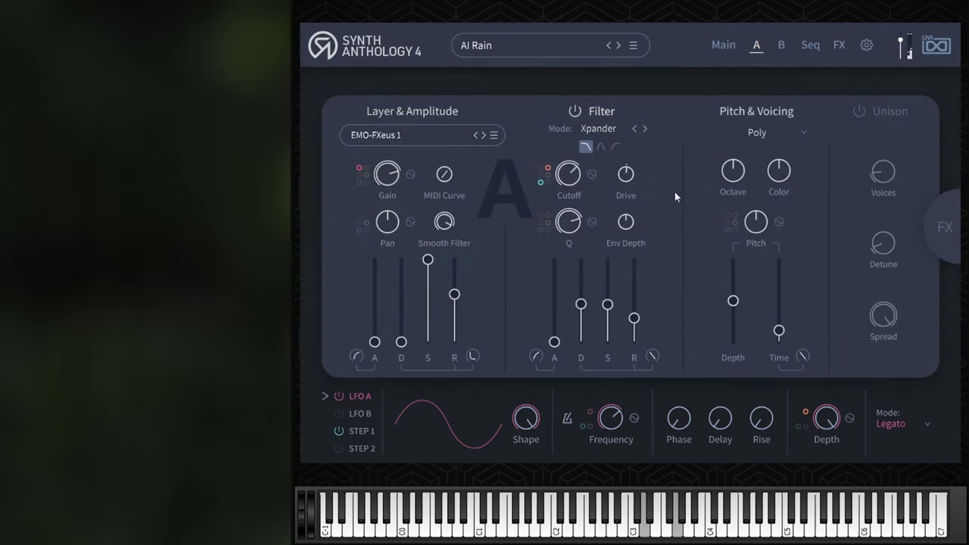
{"action": "left_click", "coordinate": [352, 429]}
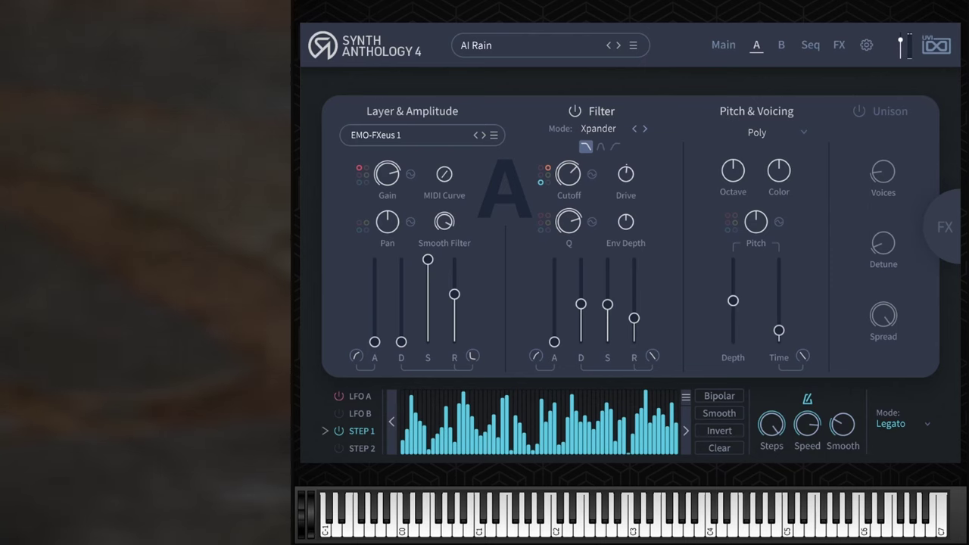
{"action": "left_click", "coordinate": [945, 230]}
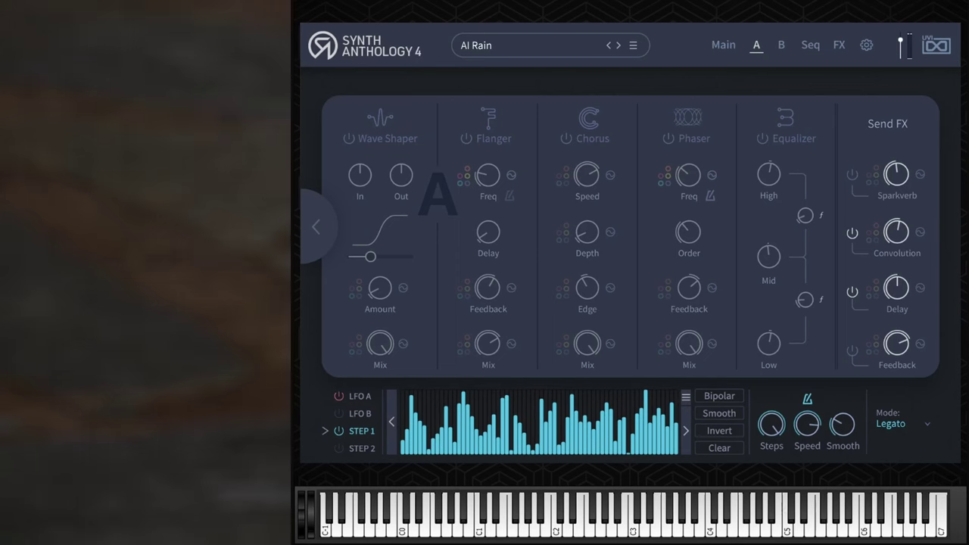
{"action": "left_click", "coordinate": [840, 45]}
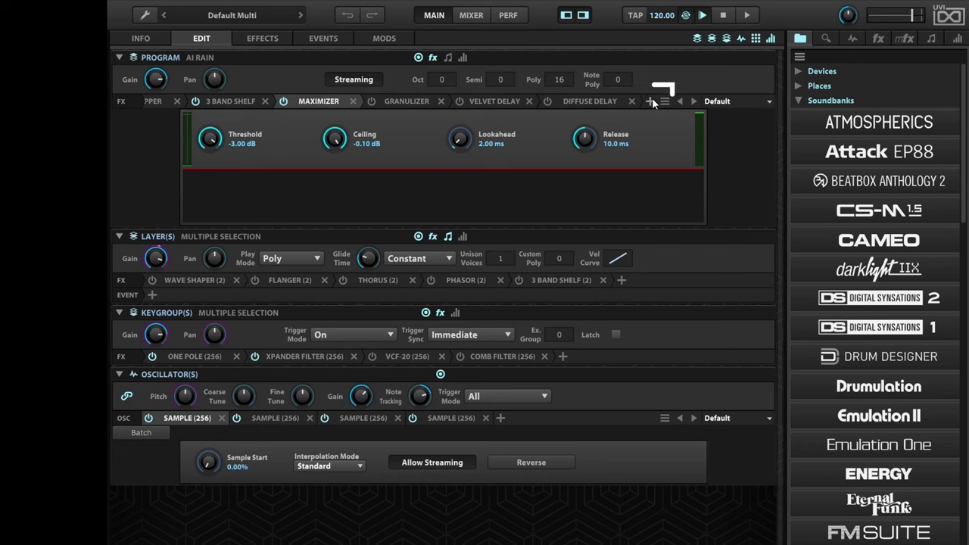
Step: Add a Granulizer with the Slow Octavia Diffusion preset and view its pitch and grain settings
{"action": "left_click", "coordinate": [651, 100]}
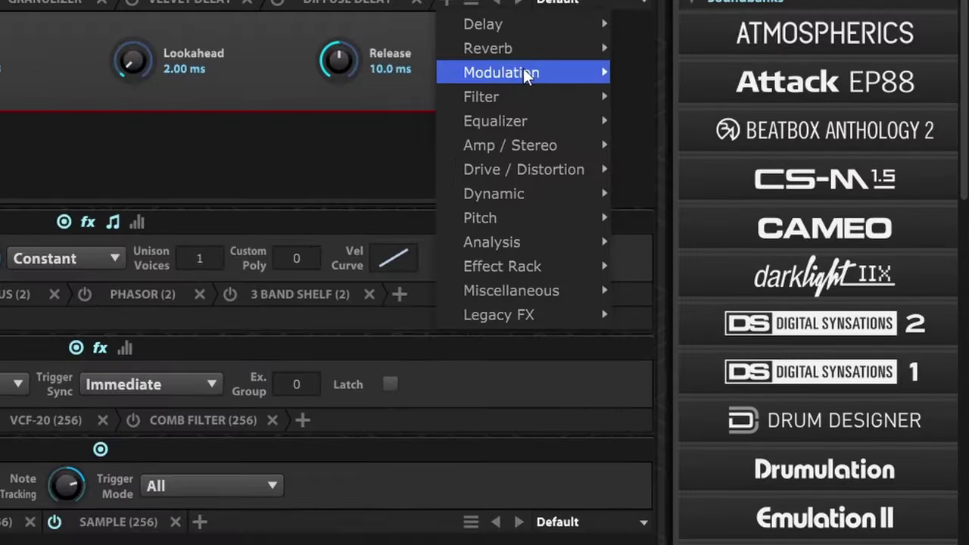
{"action": "mouse_move", "coordinate": [527, 78]}
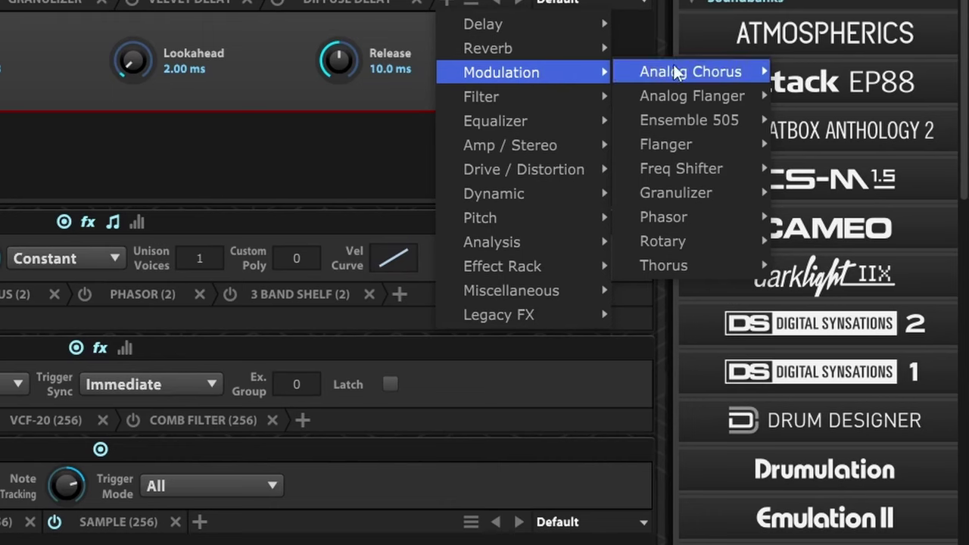
{"action": "mouse_move", "coordinate": [709, 193]}
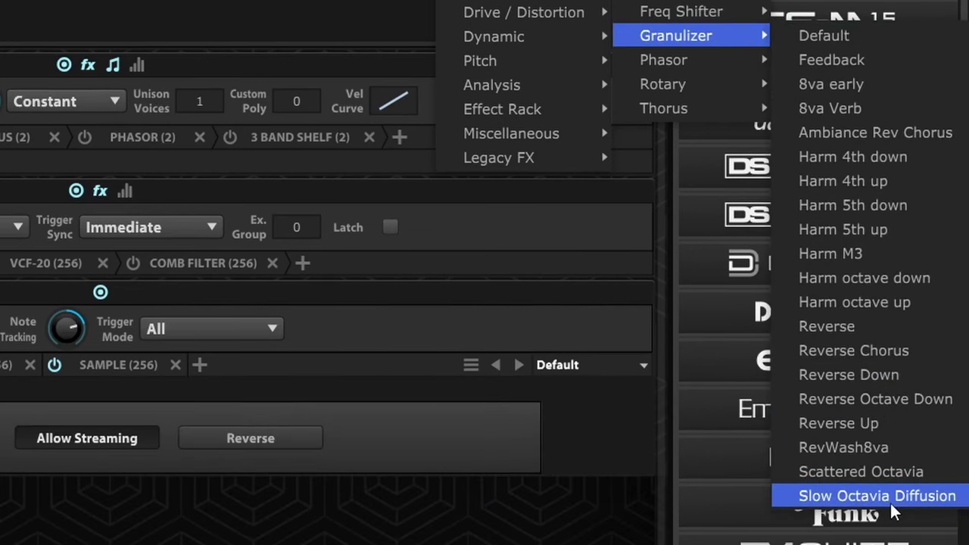
{"action": "left_click", "coordinate": [892, 499]}
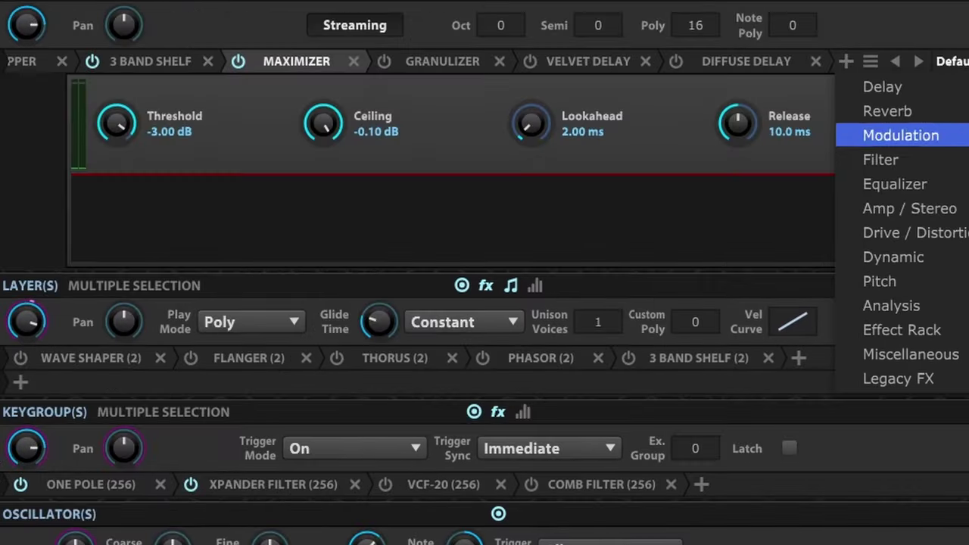
{"action": "left_click", "coordinate": [442, 59]}
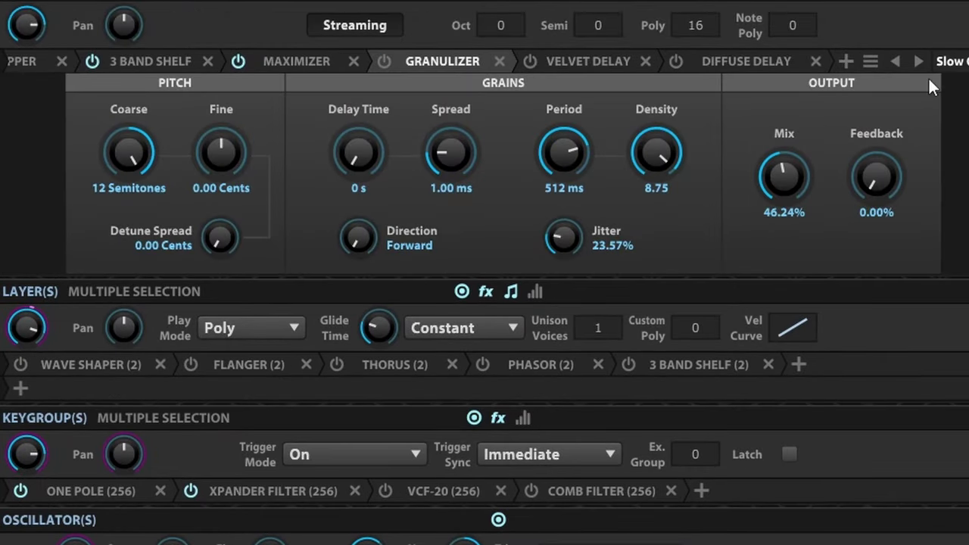
Step: Add a Diffuse Delay with the Ambient preset to the chain
{"action": "left_click", "coordinate": [845, 61]}
{"action": "mouse_move", "coordinate": [709, 209]}
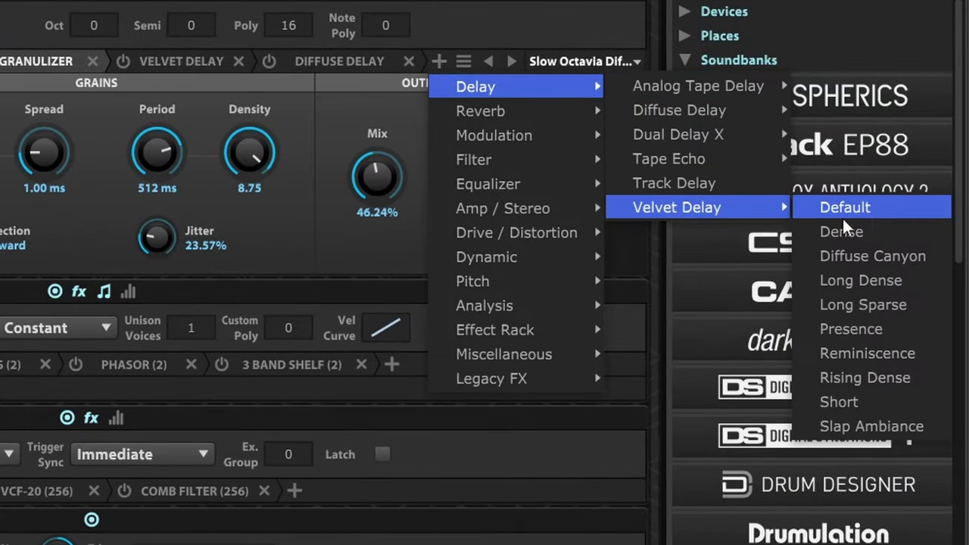
{"action": "mouse_move", "coordinate": [703, 114]}
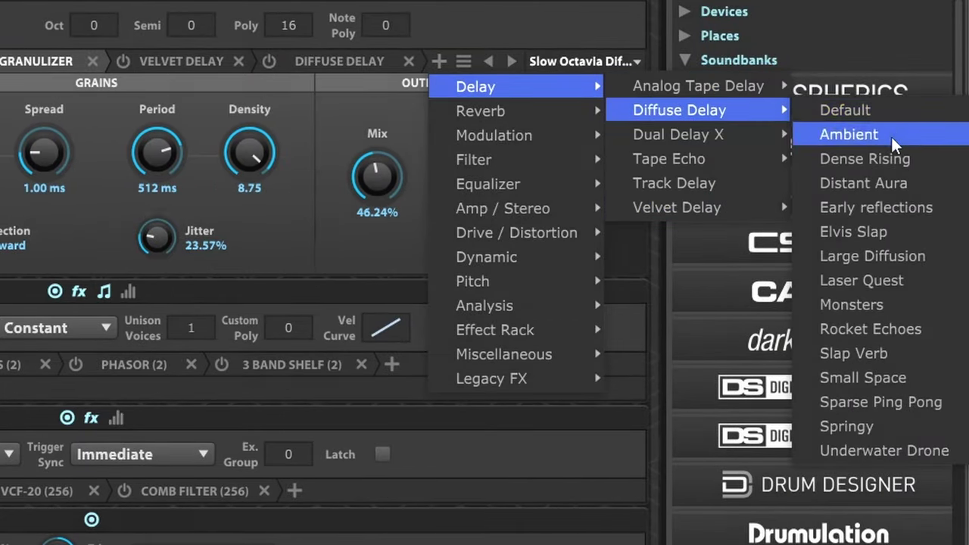
{"action": "left_click", "coordinate": [891, 135]}
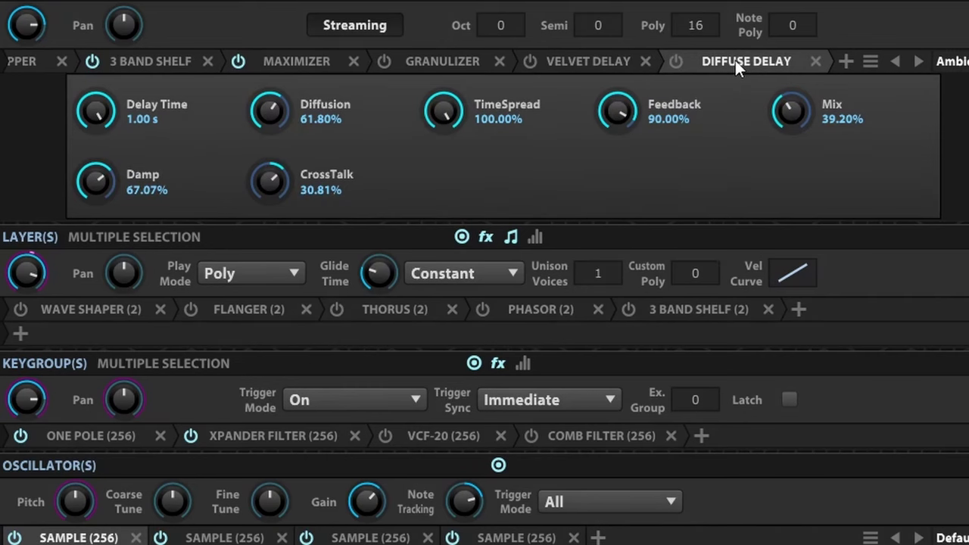
Step: Turn on the Granulizer and Velvet Delay effects in AI Rain's program chain
{"action": "left_click", "coordinate": [383, 60]}
{"action": "left_click", "coordinate": [531, 61]}
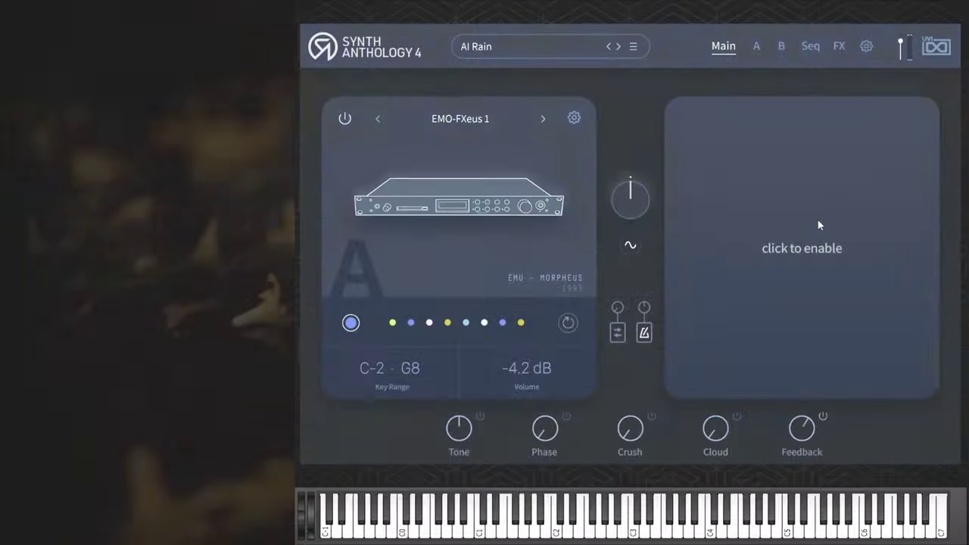
Step: Enable K5K-K150 Strings on layer B, check its settings and effects, then return to Main
{"action": "left_click", "coordinate": [817, 220]}
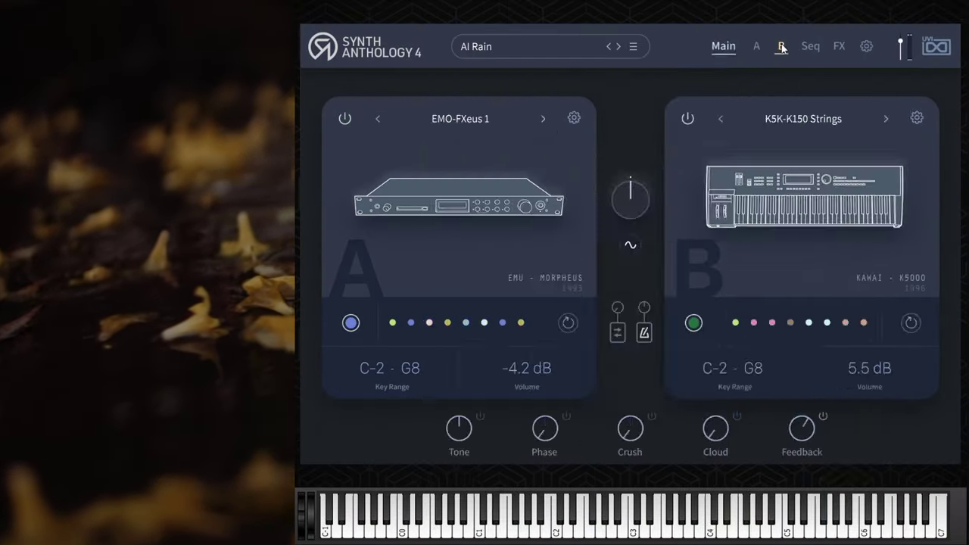
{"action": "left_click", "coordinate": [783, 47]}
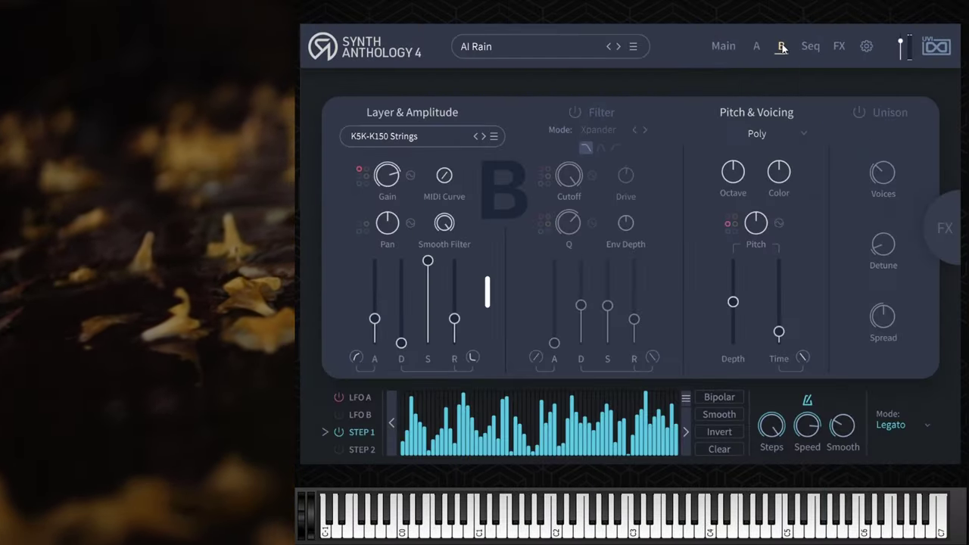
{"action": "left_click", "coordinate": [948, 230]}
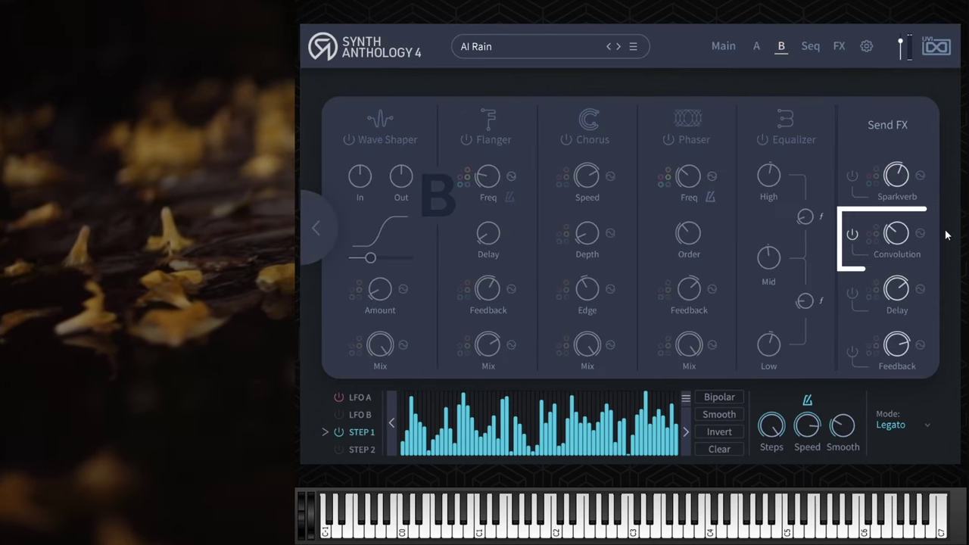
{"action": "left_click", "coordinate": [731, 47]}
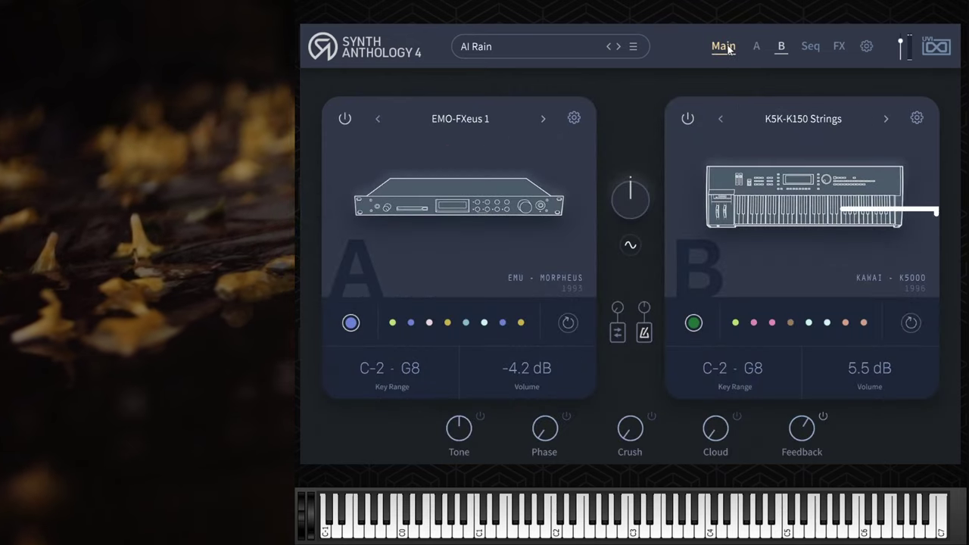